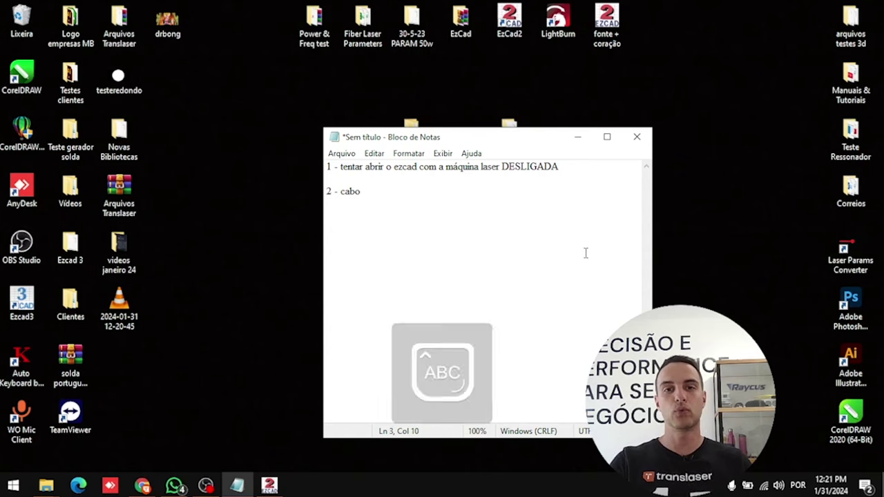
# Complete the second line of the note so it reads "2 - cabo USB esta desconectado".
pyautogui.press('capslock')
pyautogui.write('esta desconec')
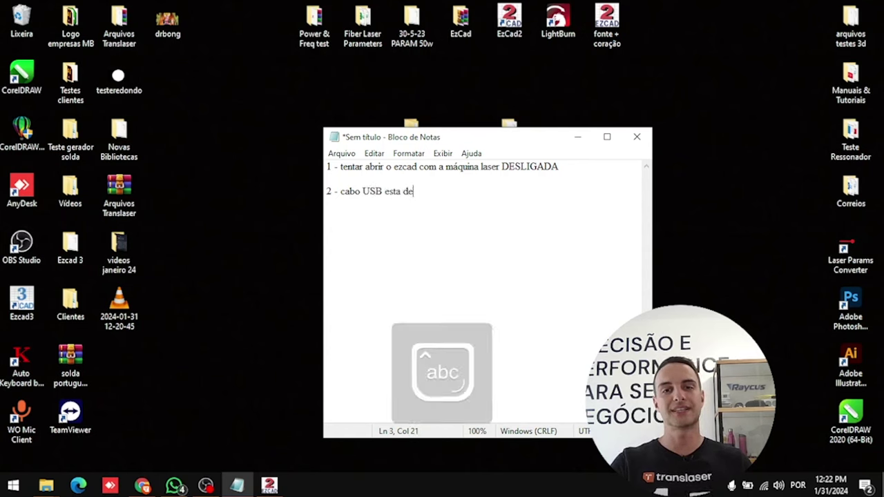
pyautogui.write('tado')
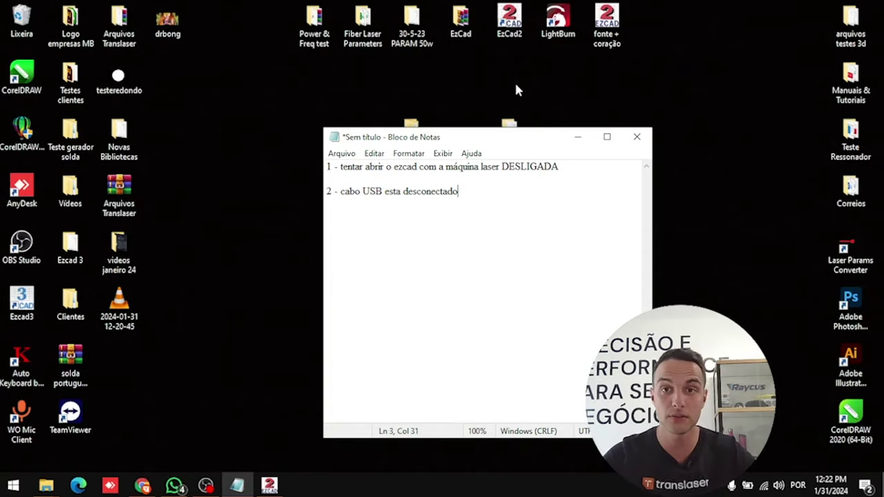
# Test-launch EzCad2 from its desktop shortcut, dismiss the driver alert and close the program.
pyautogui.click(512, 15)
pyautogui.doubleClick(512, 16)
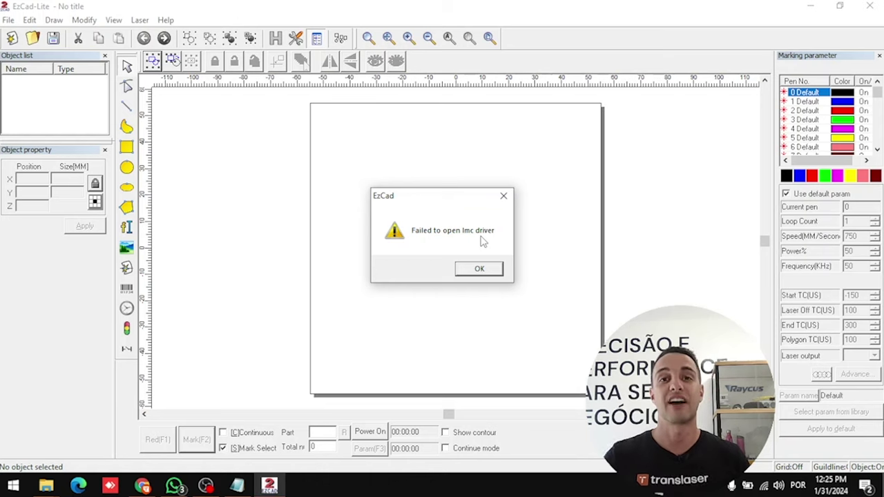
pyautogui.click(477, 269)
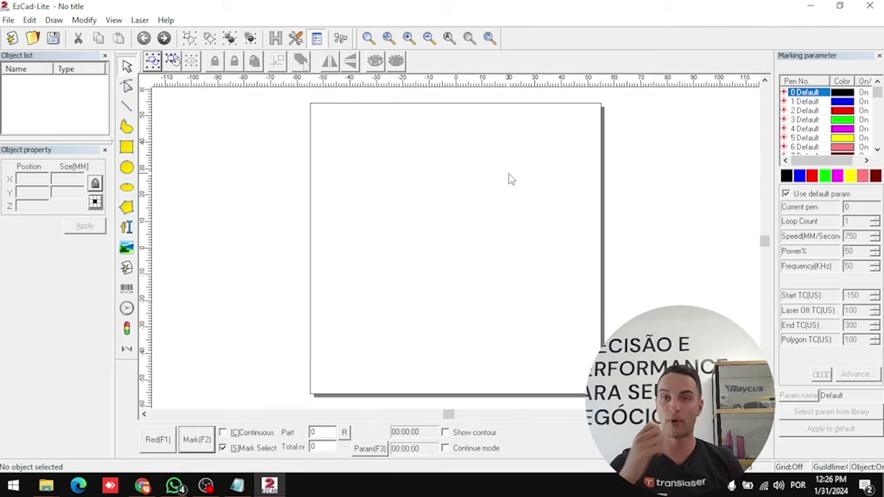
pyautogui.click(870, 6)
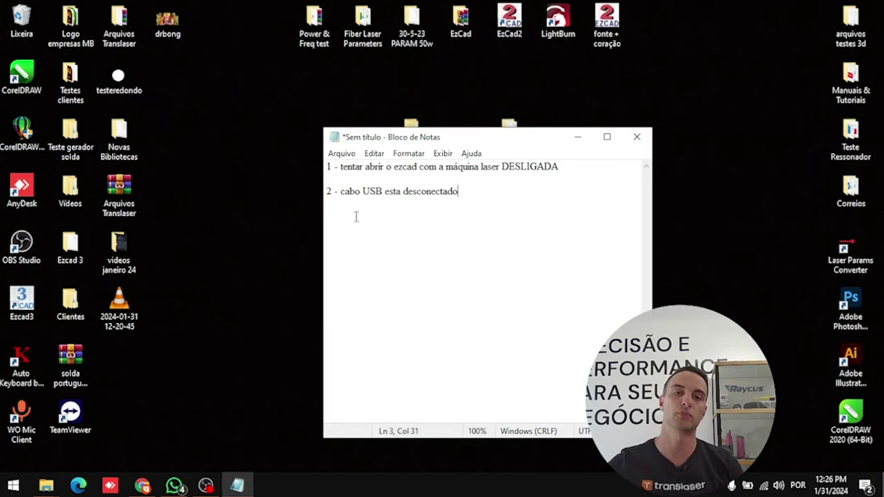
# Add a third item to the Notepad list, separated by a blank line: "3 - Abrir o ezcad errado".
pyautogui.moveTo(362, 167); pyautogui.dragTo(474, 198)
pyautogui.click(467, 207)
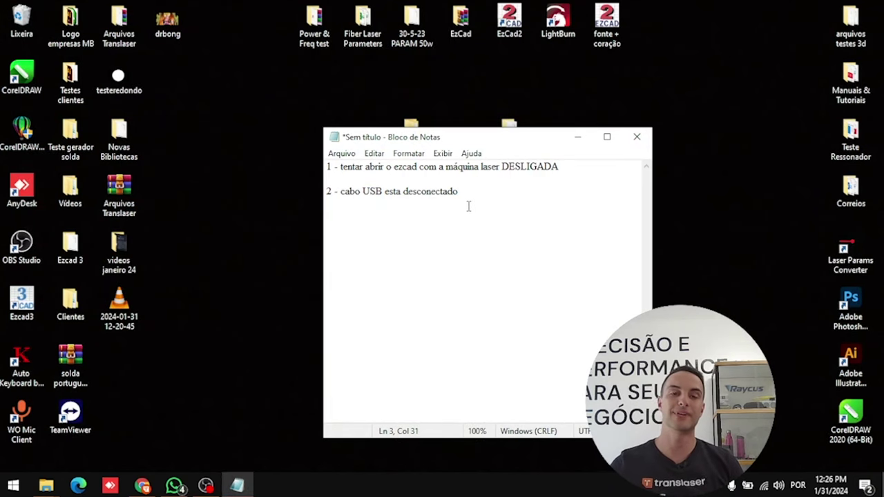
pyautogui.press('Return')
pyautogui.press('Return')
pyautogui.write('3 ')
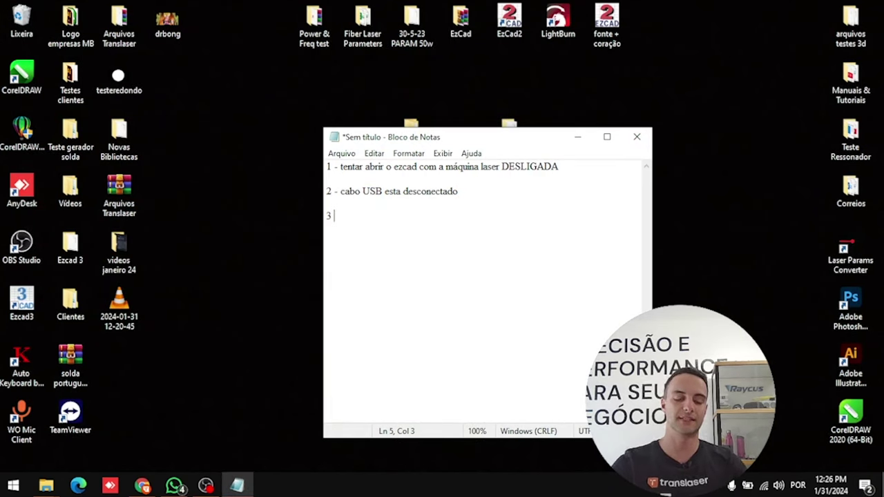
pyautogui.write('- Abrir o ezcad errado')
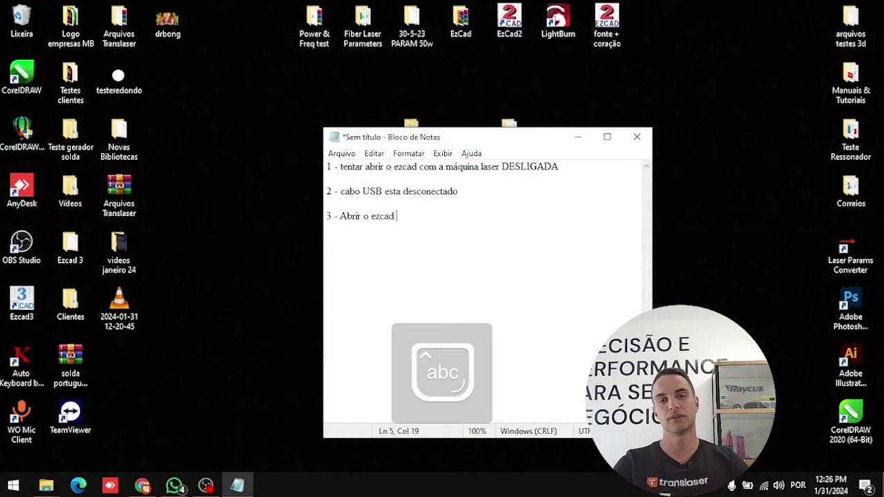
pyautogui.press('capslock')
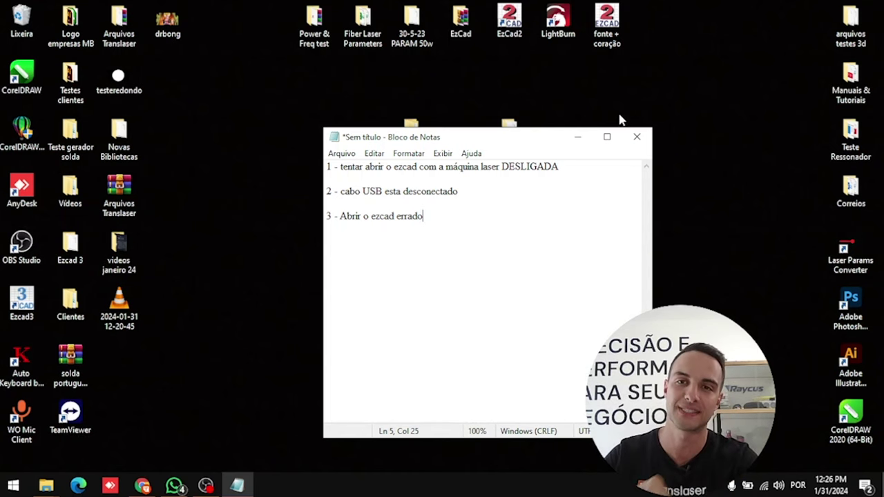
# Minimize the note, test-launch EzCad2 from the EZCAD_LITE_2.14.16(20210519) folder inside Ezcad 2.14.16, and close the program and folder.
pyautogui.click(579, 136)
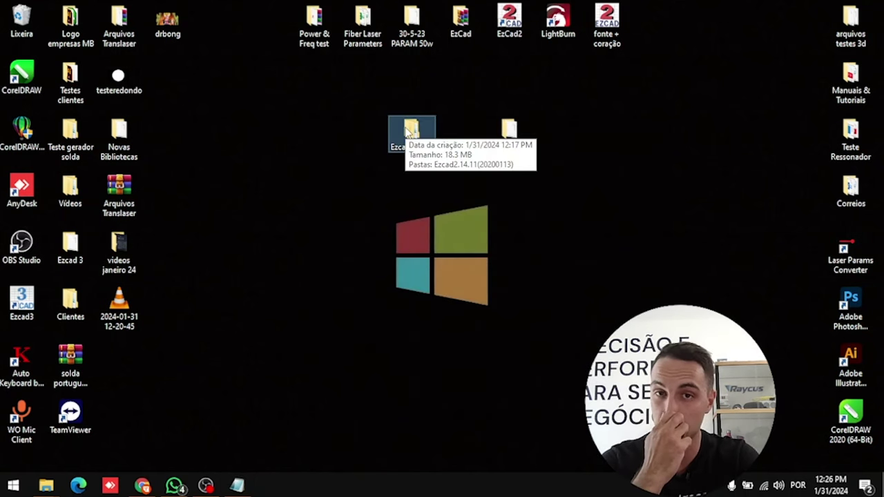
pyautogui.click(509, 131)
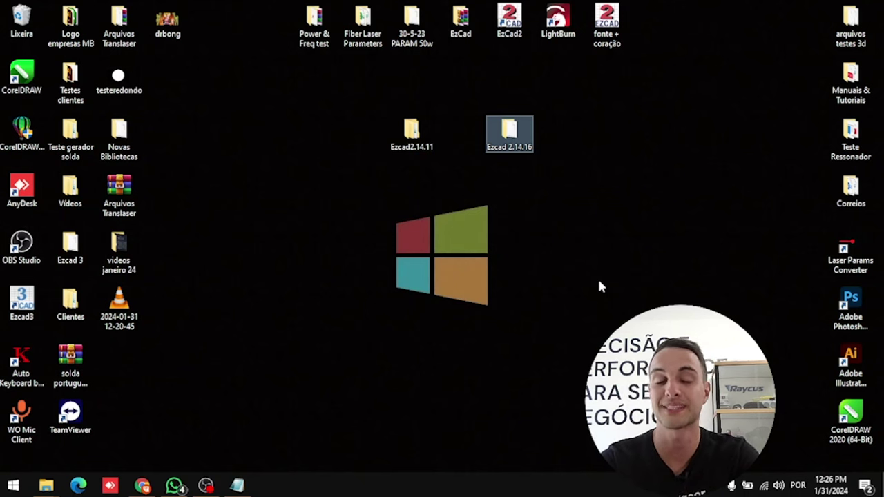
pyautogui.doubleClick(496, 122)
pyautogui.doubleClick(248, 303)
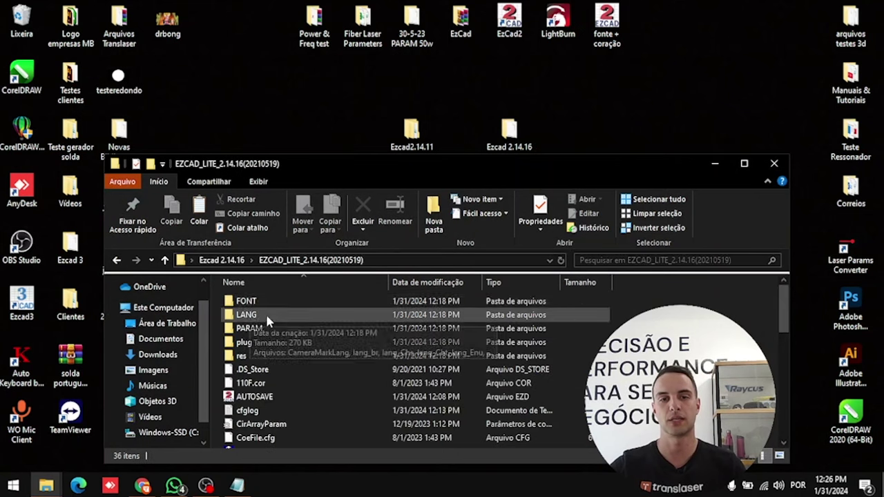
pyautogui.scroll(-4, 256, 387)
pyautogui.doubleClick(250, 386)
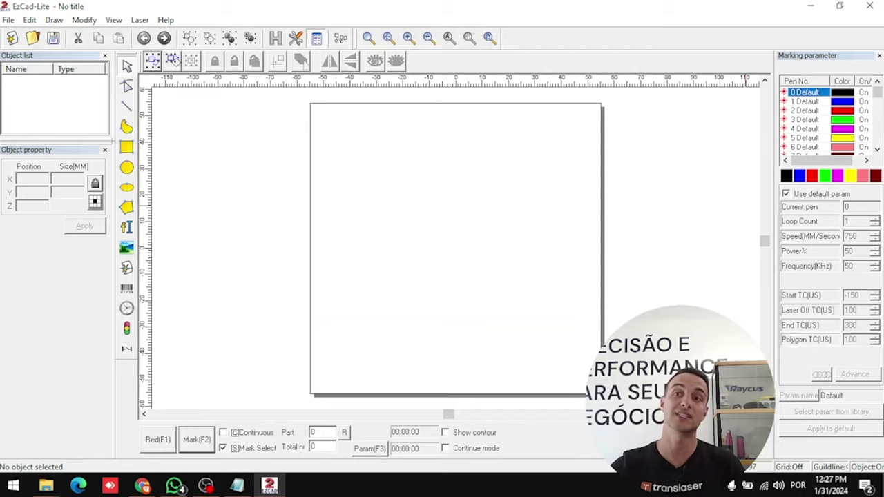
pyautogui.click(870, 5)
pyautogui.click(719, 152)
# Test-launch EzCad2 from the Ezcad2.14.11(20200113) folder, acknowledge the dongle alert, and close the program and folder.
pyautogui.doubleClick(410, 127)
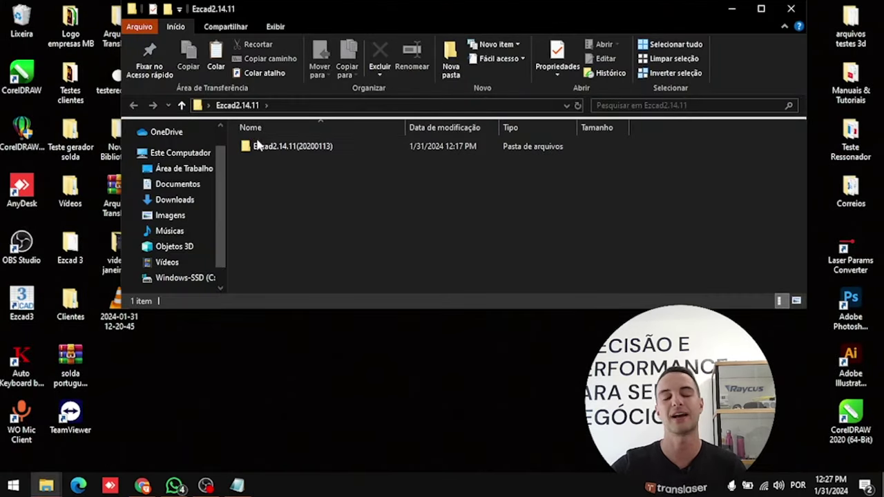
pyautogui.doubleClick(259, 146)
pyautogui.scroll(-2, 294, 242)
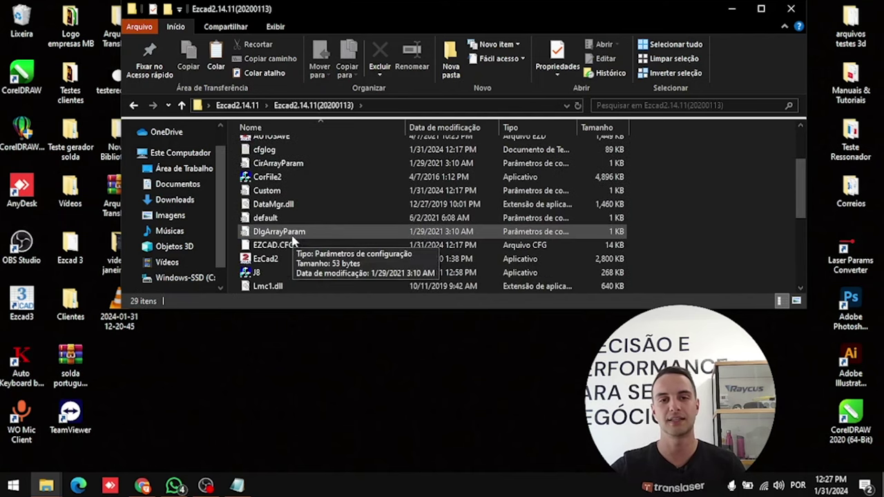
pyautogui.scroll(-1, 294, 242)
pyautogui.doubleClick(287, 220)
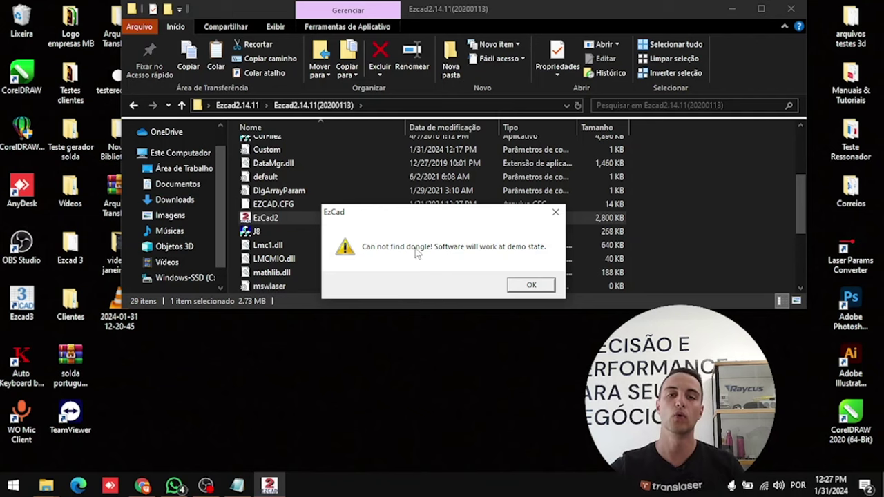
pyautogui.click(527, 284)
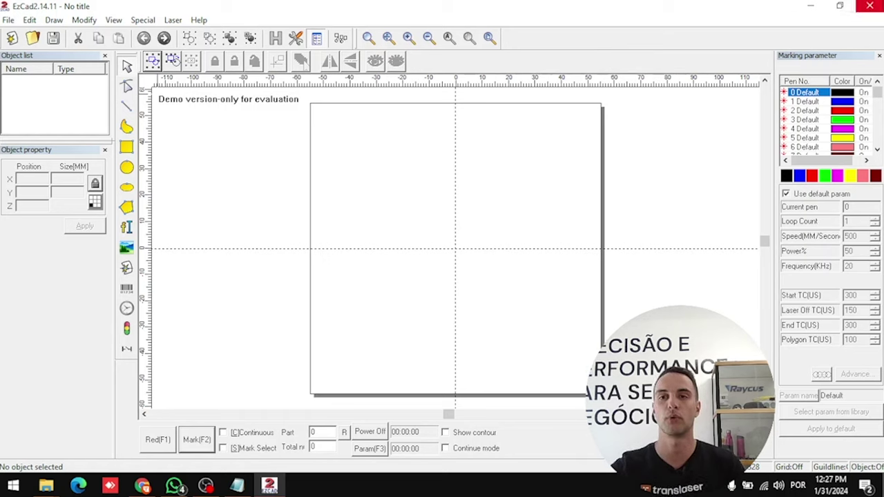
pyautogui.click(869, 6)
pyautogui.click(791, 8)
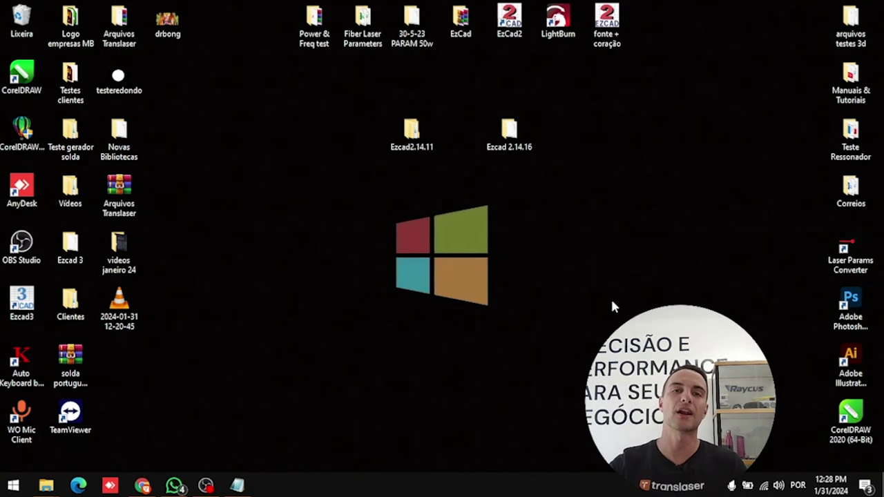
# Add a fourth item to the Notepad list, separated by a blank line: "4 - Driver desinstalado".
pyautogui.press('Return')
pyautogui.press('Return')
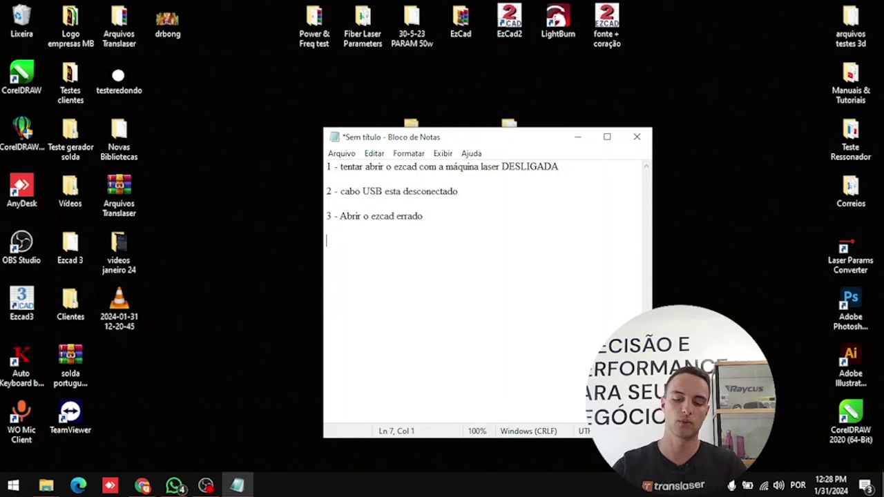
pyautogui.write('4 -')
pyautogui.press('capslock')
pyautogui.write('df')
pyautogui.press('BackSpace')
pyautogui.press('BackSpace')
pyautogui.write('D')
pyautogui.press('capslock')
pyautogui.write('rive')
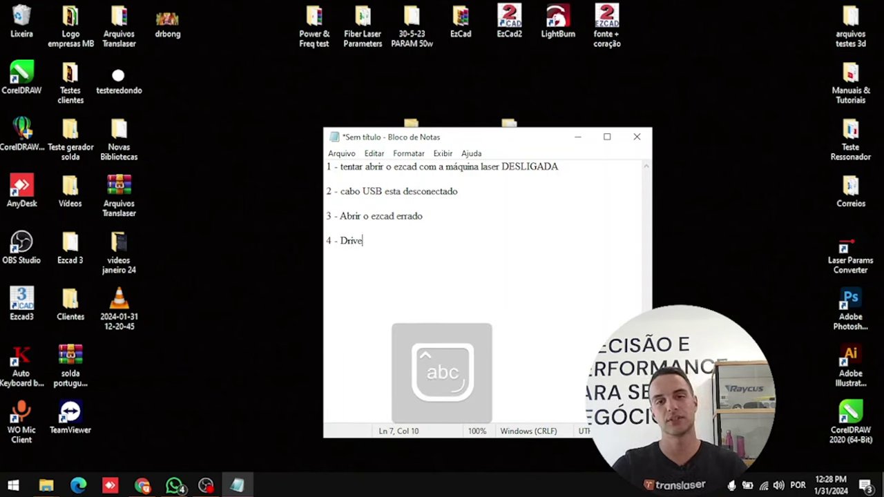
pyautogui.write('r desinstalado')
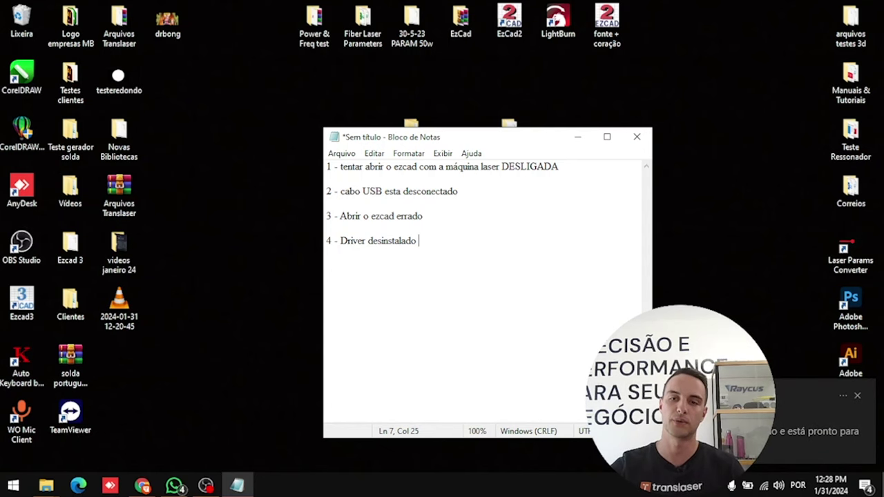
# Minimize the note, run EzCad2 from the Ezcad 2.14.16 folder again to check its driver connection, dismiss the alert and close the program.
pyautogui.click(578, 136)
pyautogui.doubleClick(409, 131)
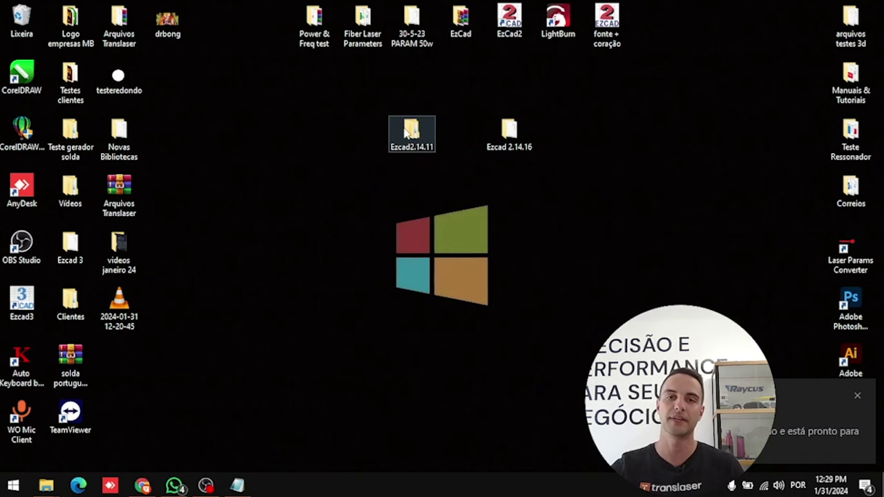
pyautogui.click(758, 148)
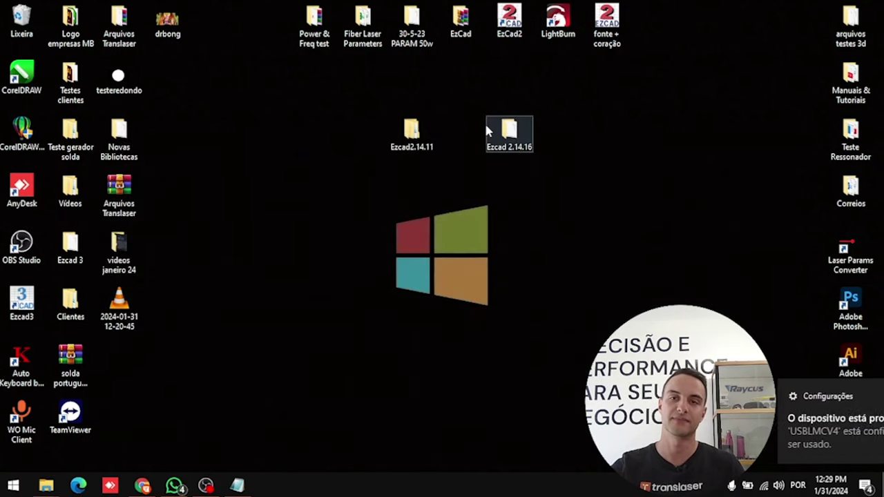
pyautogui.doubleClick(509, 131)
pyautogui.doubleClick(270, 284)
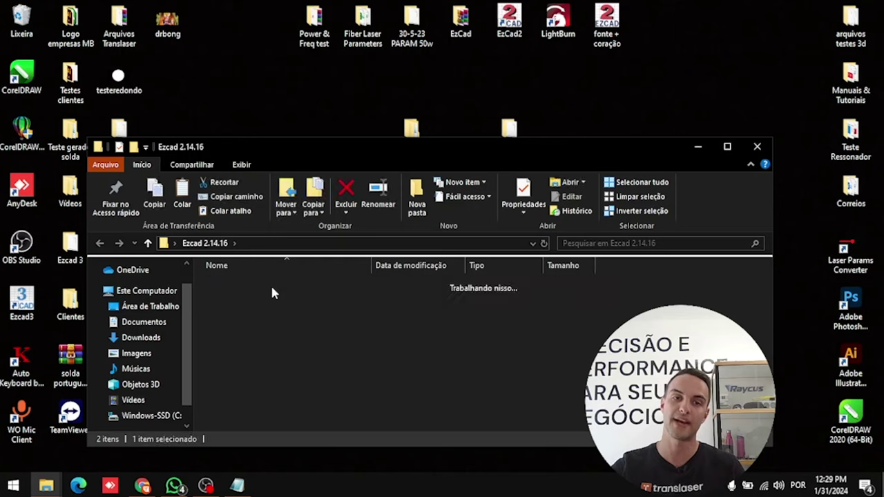
pyautogui.scroll(-5, 253, 397)
pyautogui.scroll(2, 252, 391)
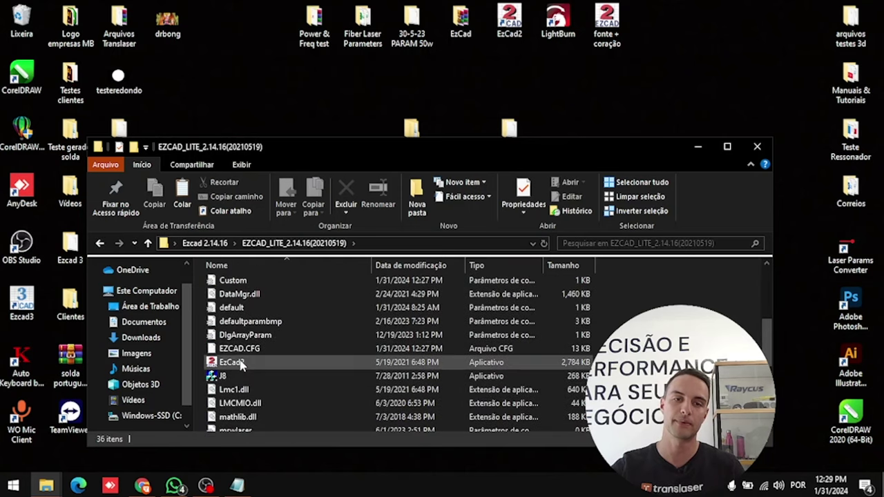
pyautogui.click(241, 365)
pyautogui.doubleClick(241, 364)
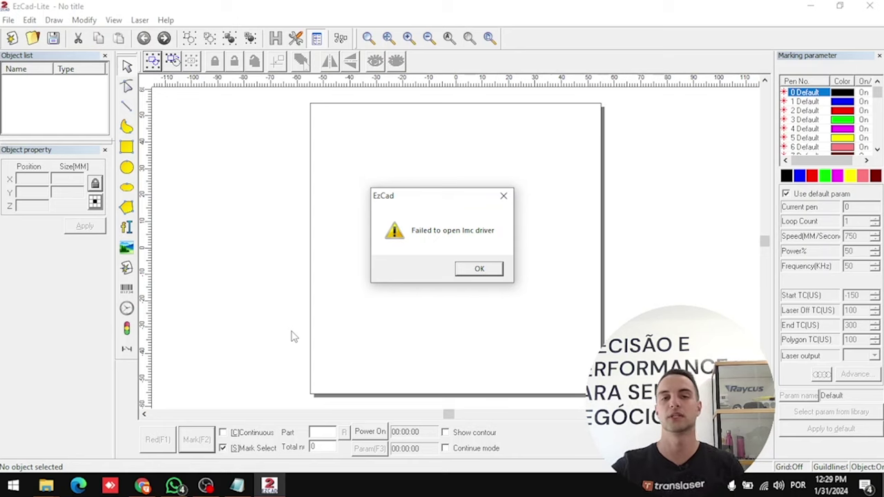
pyautogui.click(504, 196)
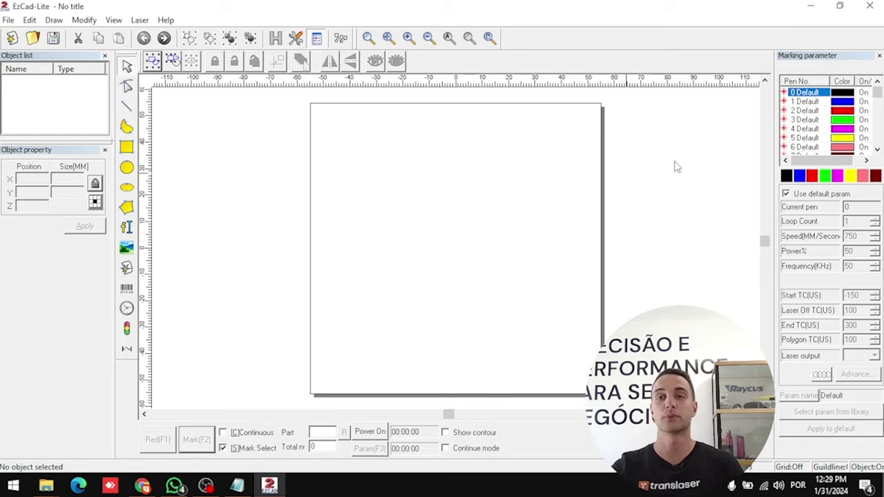
pyautogui.click(269, 486)
# Search Windows for "gerencia" and open Gerenciador de Dispositivos.
pyautogui.click(9, 488)
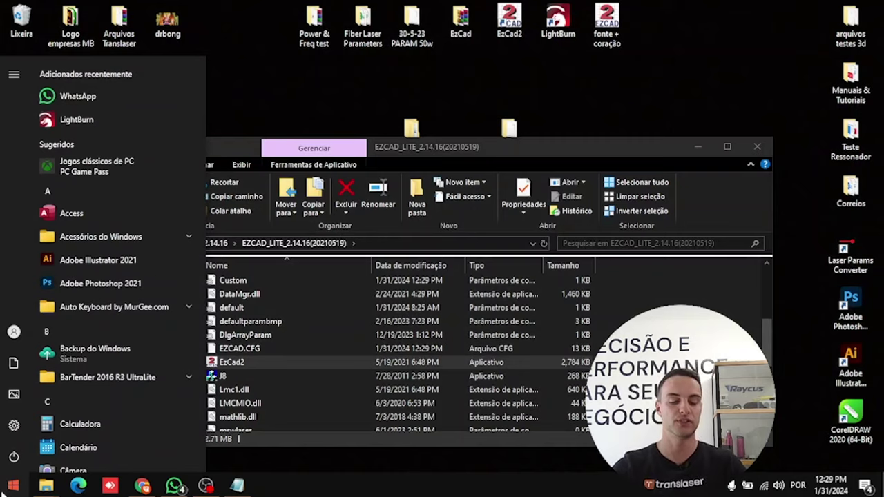
pyautogui.write('gerencia')
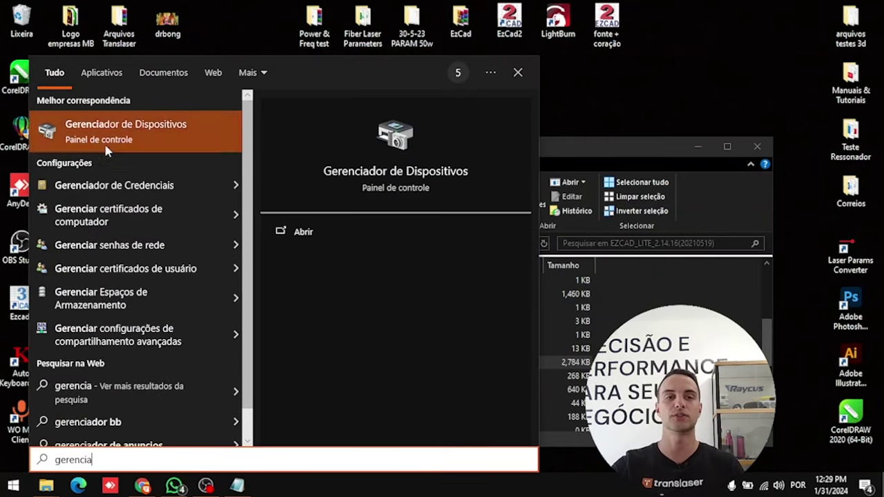
pyautogui.click(107, 148)
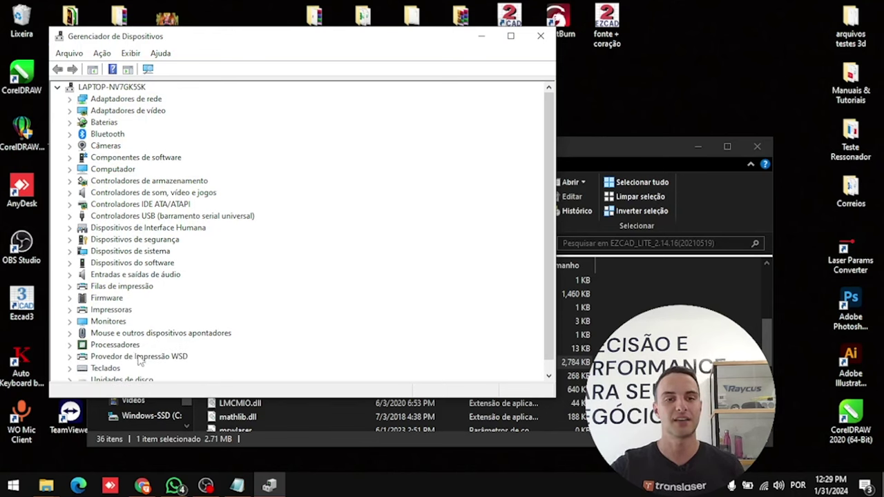
# Start a manual driver update for the USBLMCV4 device under Outros dispositivos and open the browser for the driver folder.
pyautogui.scroll(-2, 138, 360)
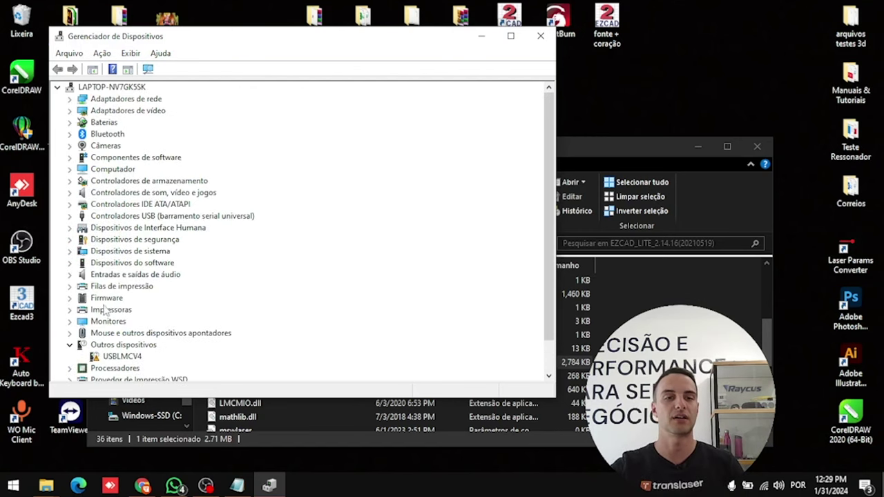
pyautogui.click(112, 358)
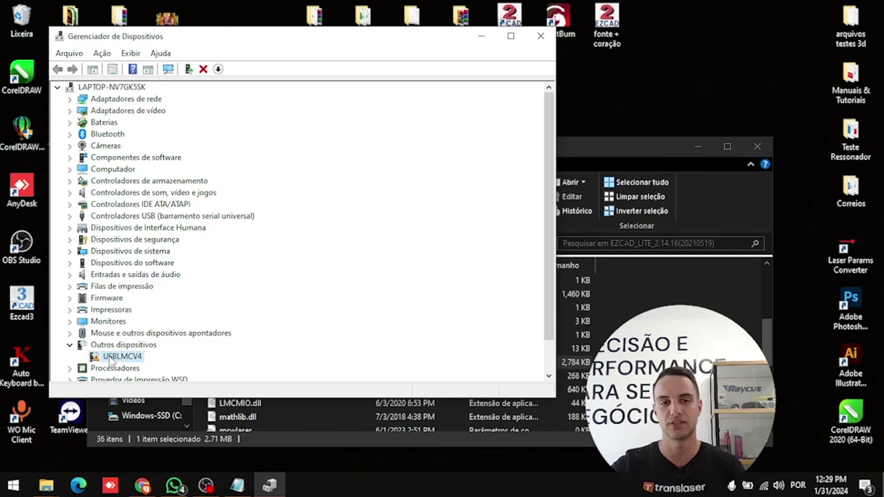
pyautogui.rightClick(117, 357)
pyautogui.click(153, 365)
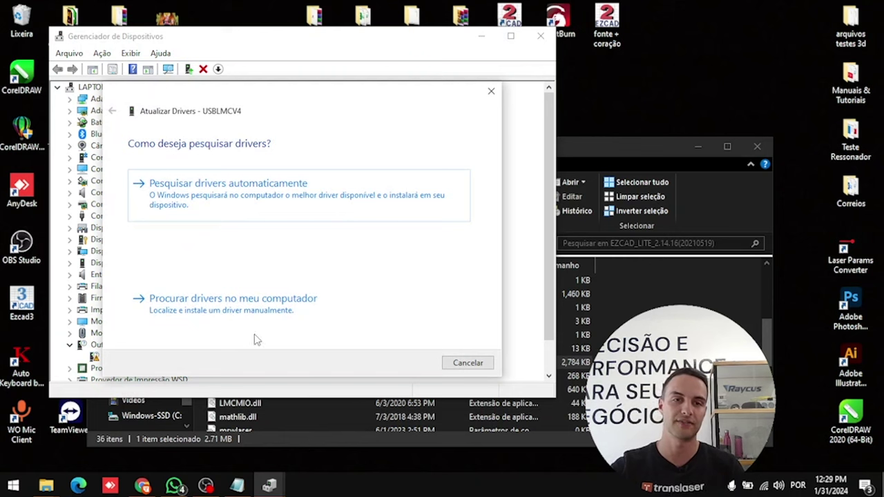
pyautogui.click(221, 300)
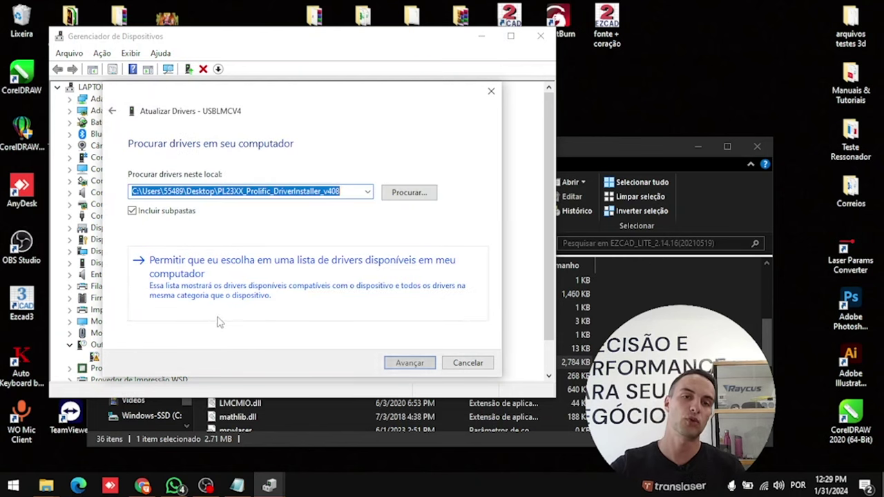
pyautogui.click(408, 193)
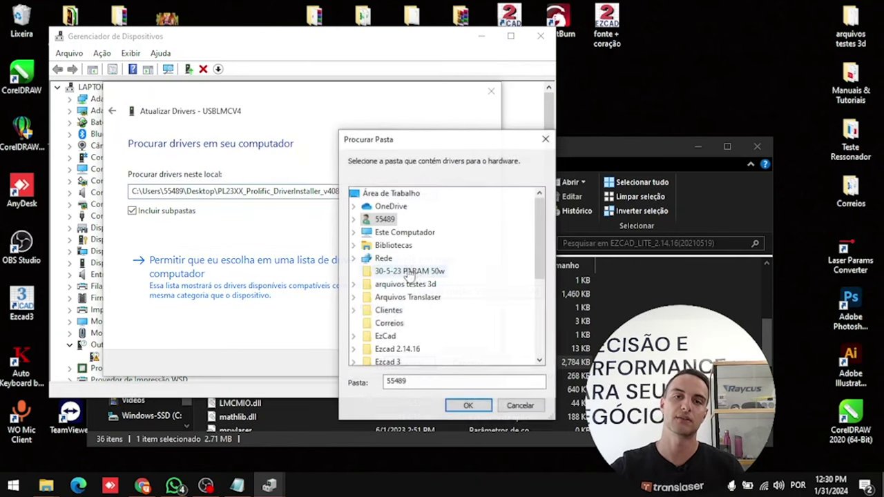
# Install the driver from the Arquivos Translaser > Driver > 64-bit AMD_LmcV2u folder, including subfolders, and close the wizard and Gerenciador de Dispositivos.
pyautogui.doubleClick(382, 299)
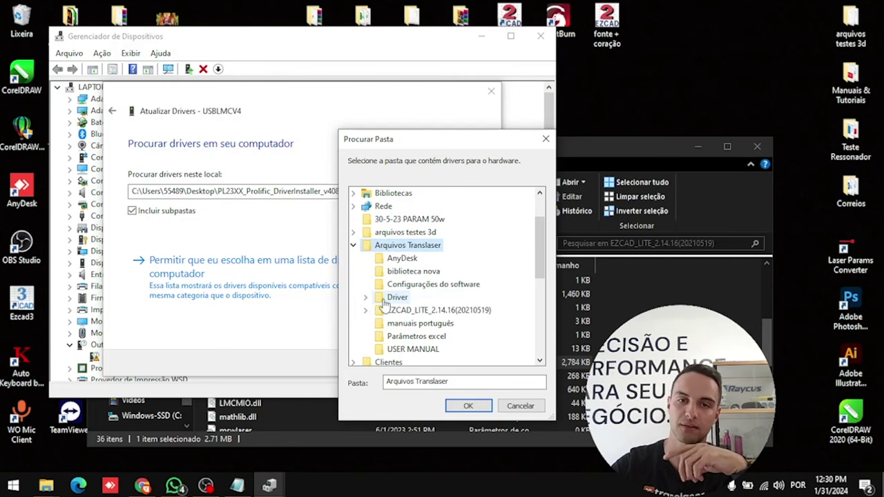
pyautogui.doubleClick(389, 297)
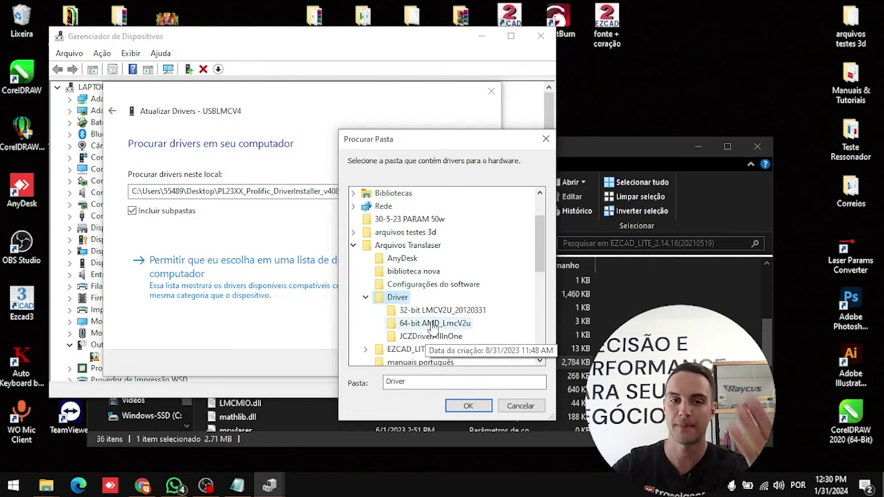
pyautogui.click(435, 323)
pyautogui.click(469, 407)
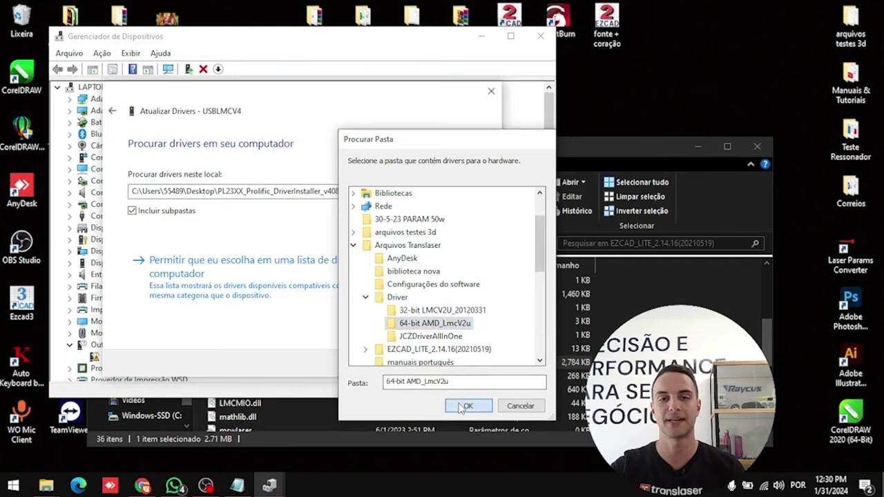
pyautogui.click(423, 364)
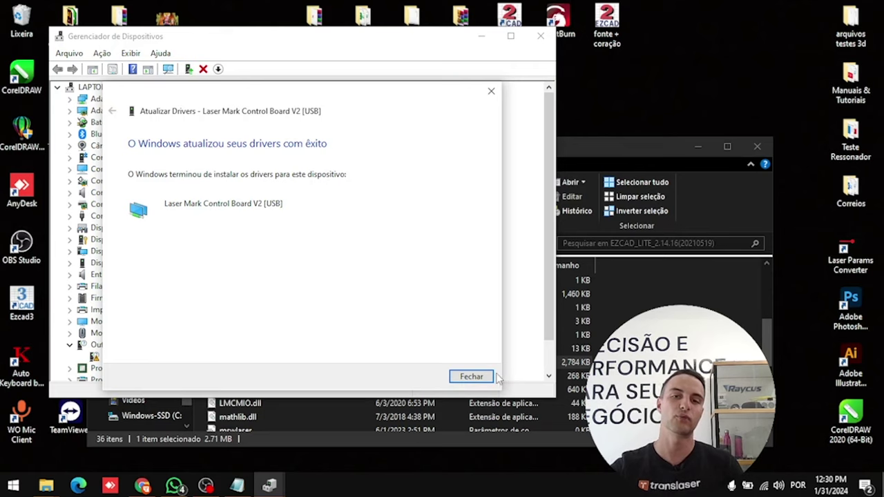
pyautogui.click(472, 377)
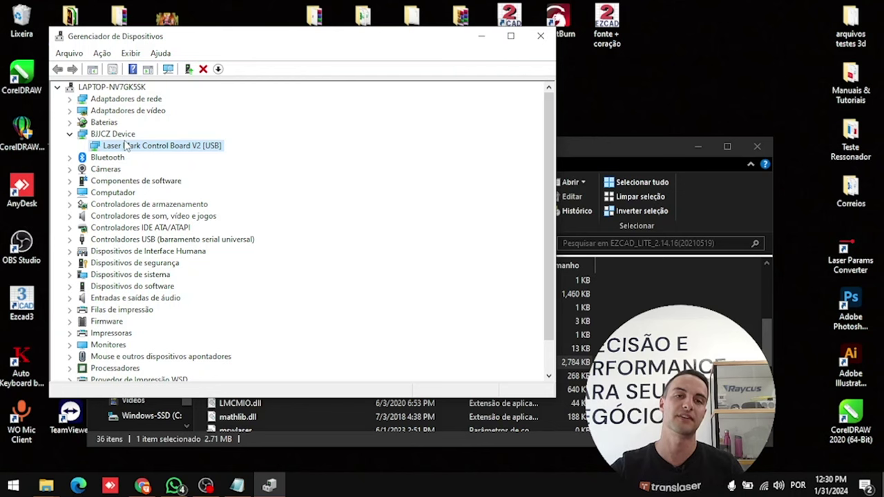
pyautogui.click(540, 35)
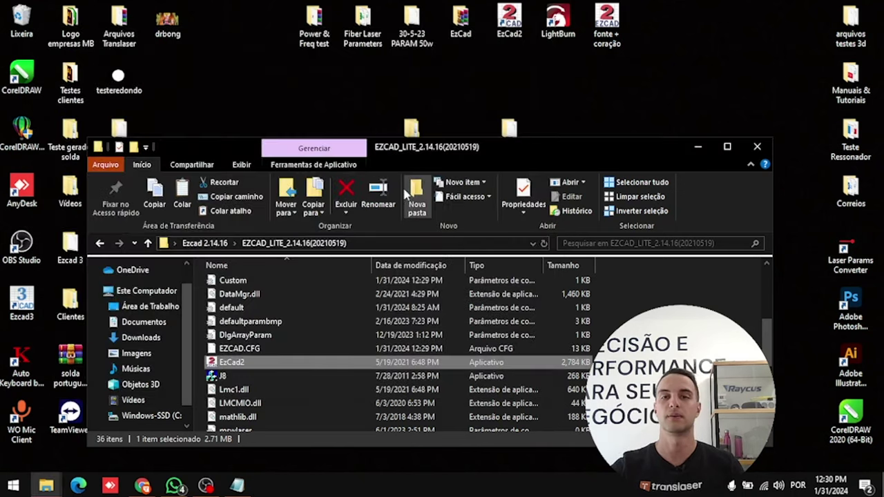
# Reopen the Ezcad 2.14.16 folder, test-launch EzCad2 from EZCAD_LITE_2.14.16(20210519), and close the program and folder.
pyautogui.click(757, 147)
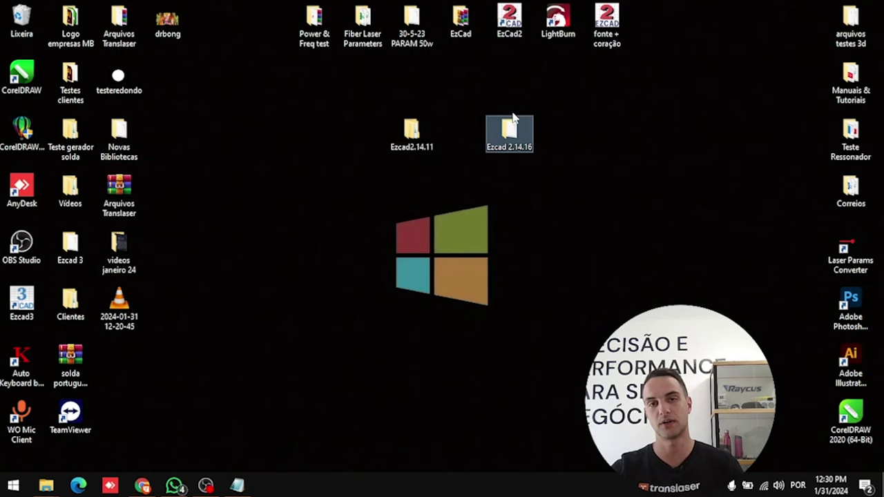
pyautogui.doubleClick(510, 131)
pyautogui.doubleClick(232, 284)
pyautogui.scroll(-3, 264, 306)
pyautogui.doubleClick(243, 358)
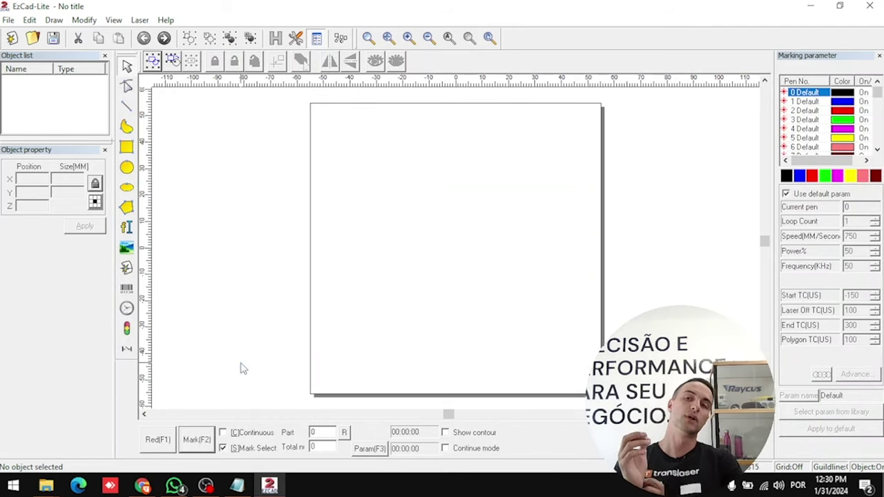
pyautogui.click(868, 5)
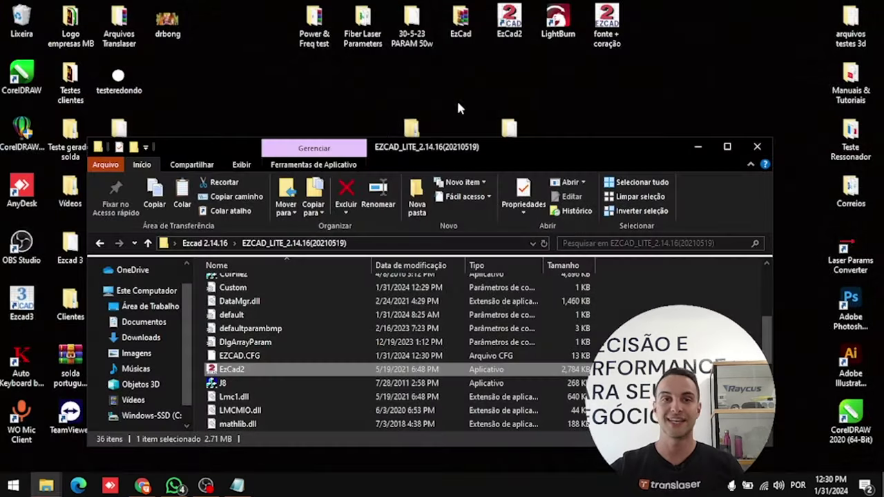
pyautogui.click(757, 146)
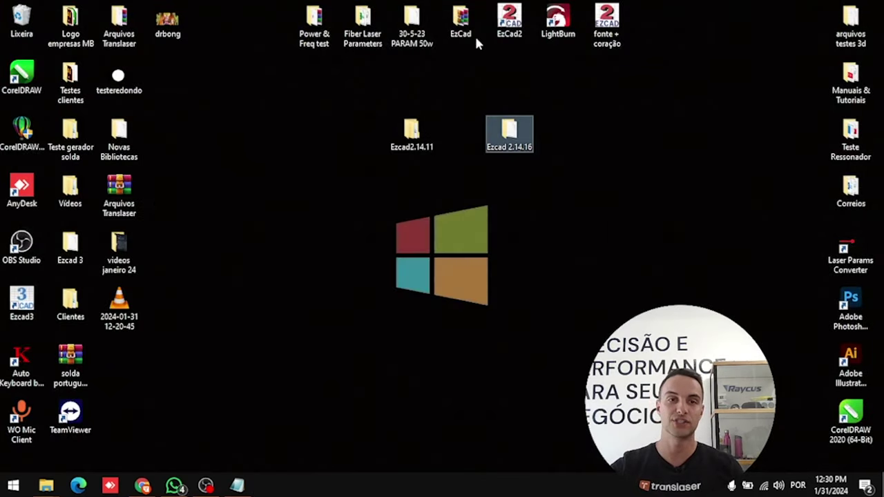
# Locate the 64-bit AMD_LmcV2u driver folder inside Arquivos Translaser > Driver, with the folder window maximized.
pyautogui.doubleClick(122, 28)
pyautogui.press('super+Up')
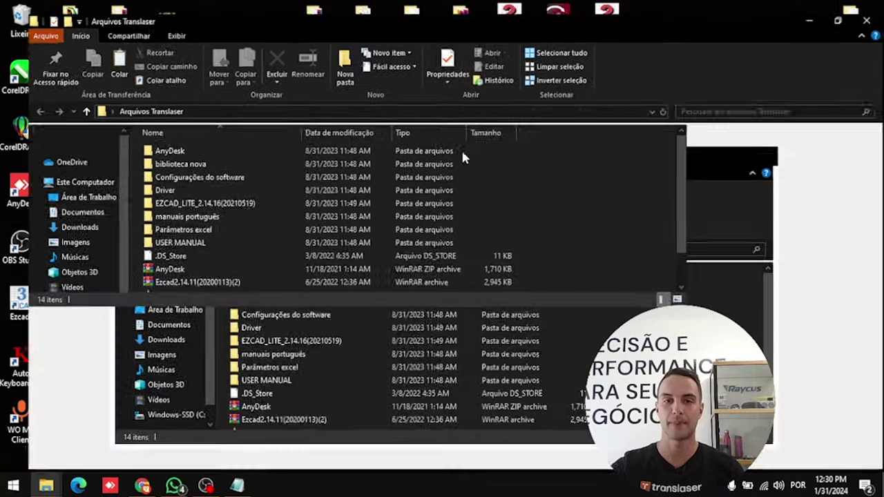
pyautogui.doubleClick(142, 182)
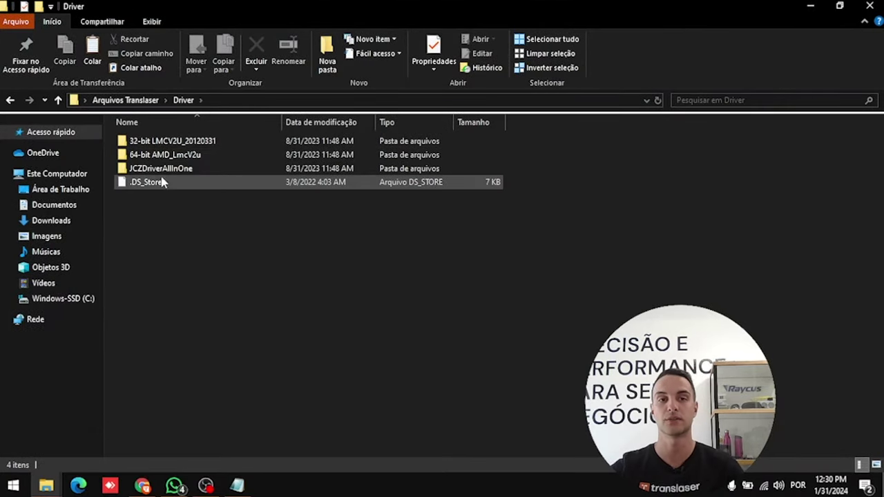
pyautogui.click(153, 156)
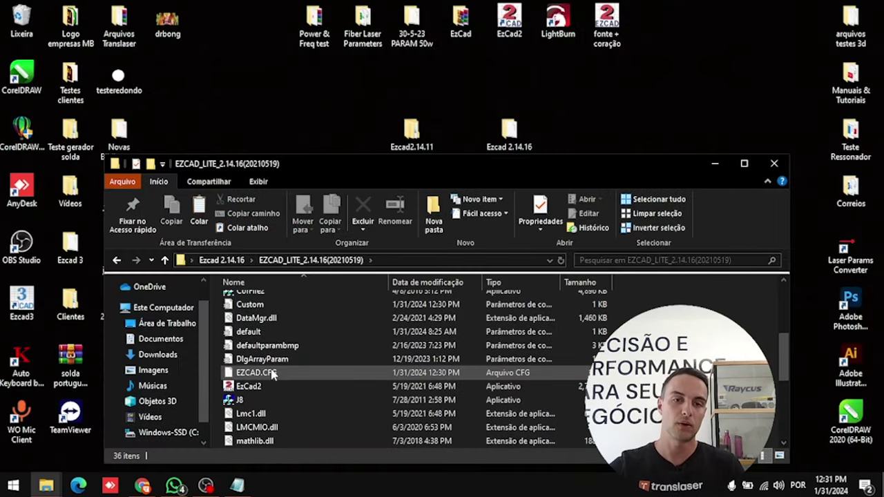
# Run EzCad2 from the EZCAD_LITE_2.14.16(20210519) folder, end its MFC Application process in Gerenciador de Tarefas, and close the task manager.
pyautogui.scroll(1, 266, 386)
pyautogui.doubleClick(252, 420)
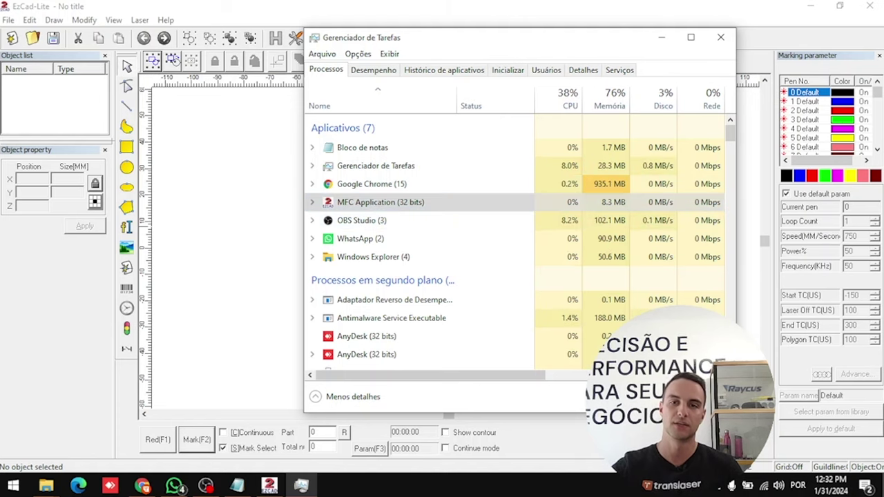
pyautogui.press('Delete')
pyautogui.click(720, 37)
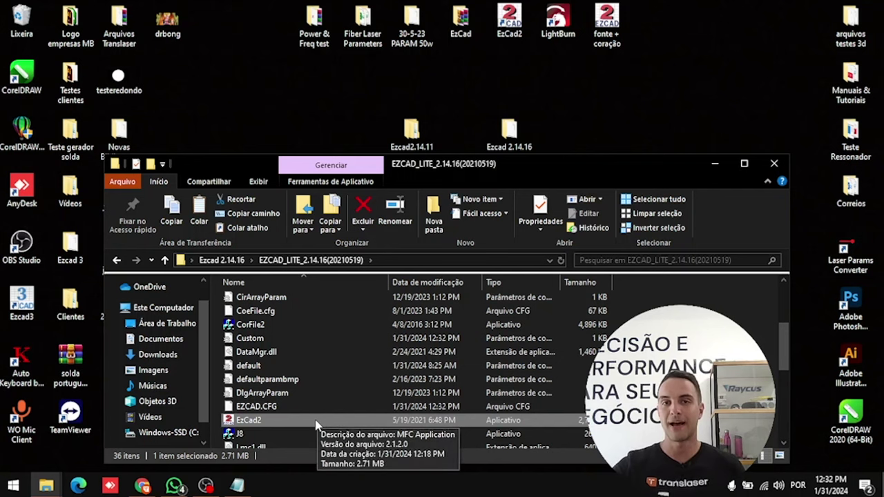
# Relaunch EzCad2 and import the LOGO MIL BIJUS oficial vector file from the Logo empresas MB folder on the desktop.
pyautogui.doubleClick(266, 425)
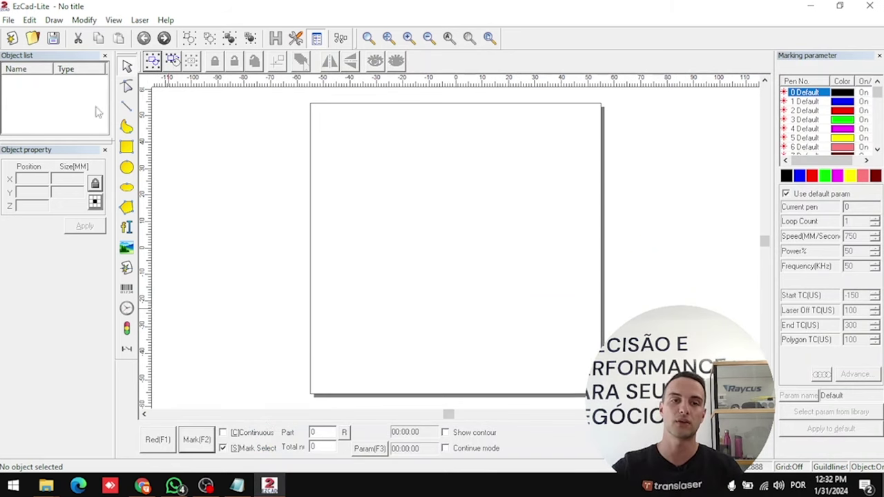
pyautogui.click(8, 20)
pyautogui.click(48, 92)
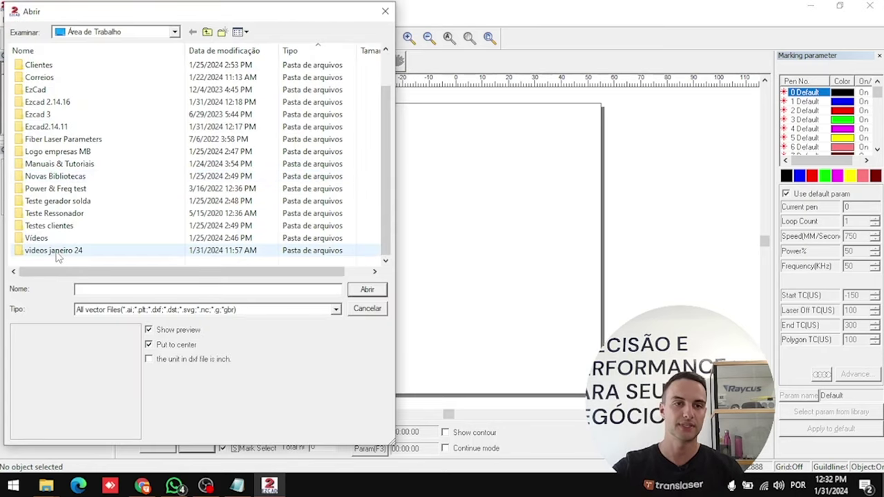
pyautogui.doubleClick(52, 151)
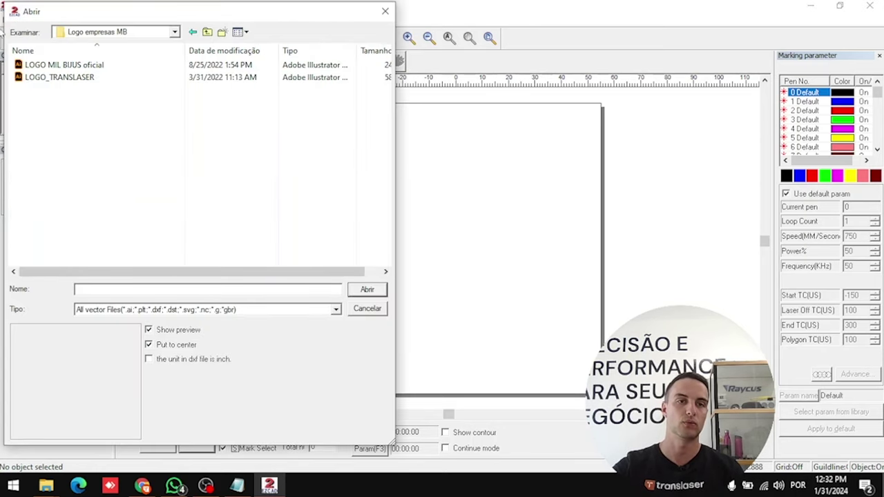
pyautogui.doubleClick(49, 65)
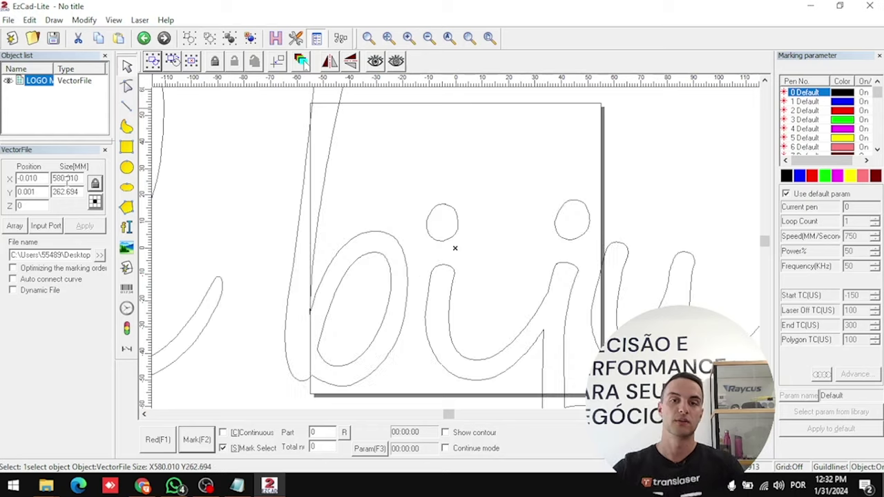
# Try an extremely small hatch line spacing on the imported logo, cancel the hatch, and delete the logo.
pyautogui.click(275, 38)
pyautogui.click(399, 230)
pyautogui.write('0.00001')
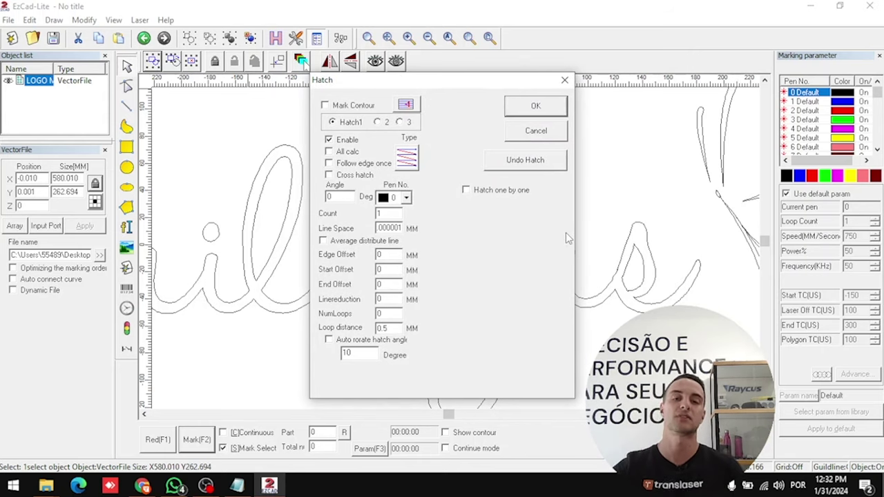
pyautogui.click(535, 131)
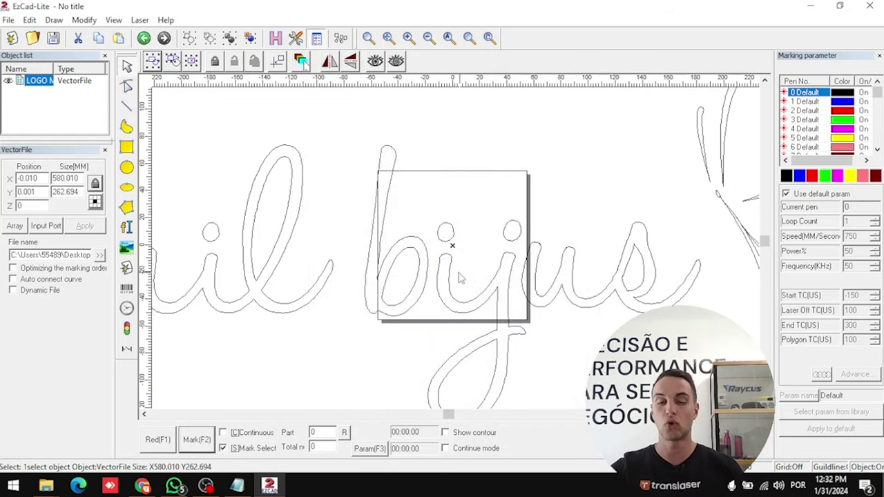
pyautogui.press('Delete')
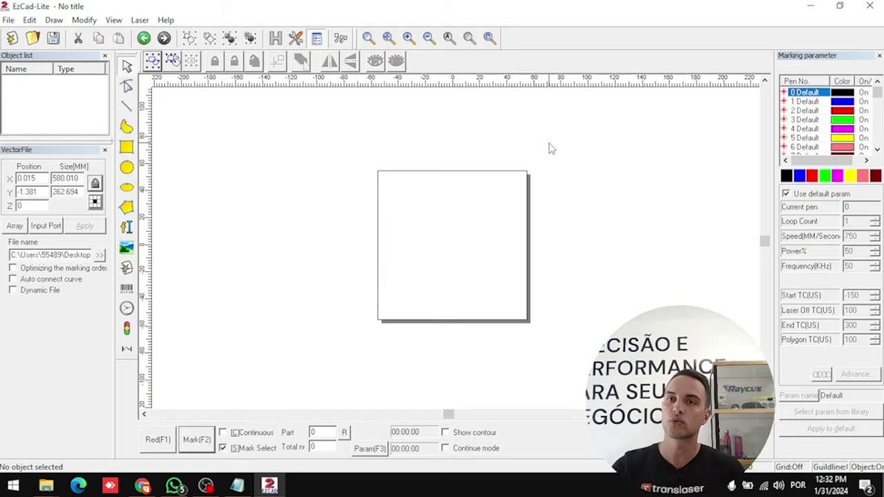
# Close EzCad2, search Windows for "gerenc", and open Gerenciador de Dispositivos.
pyautogui.click(870, 6)
pyautogui.click(442, 266)
pyautogui.click(13, 486)
pyautogui.write('gerenc')
pyautogui.press('Return')
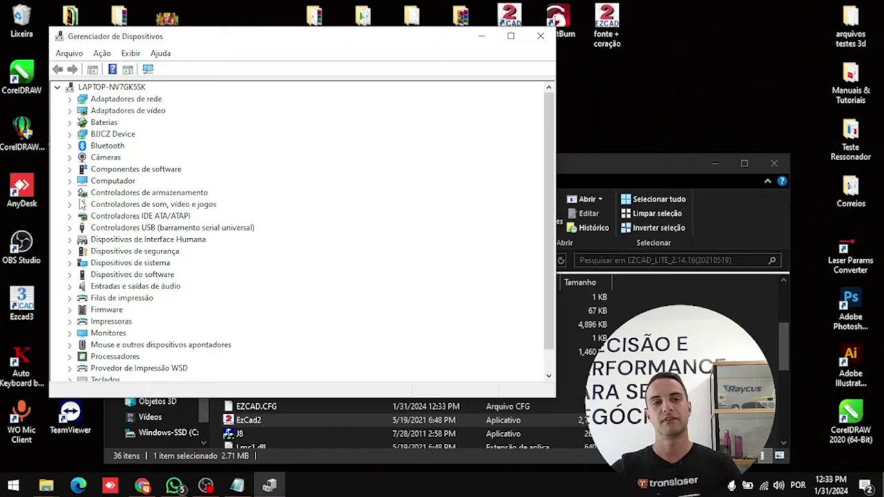
# Uninstall the Laser Mark Control Board V2 [USB] under BJJCZ Device and rescan for hardware changes.
pyautogui.click(71, 134)
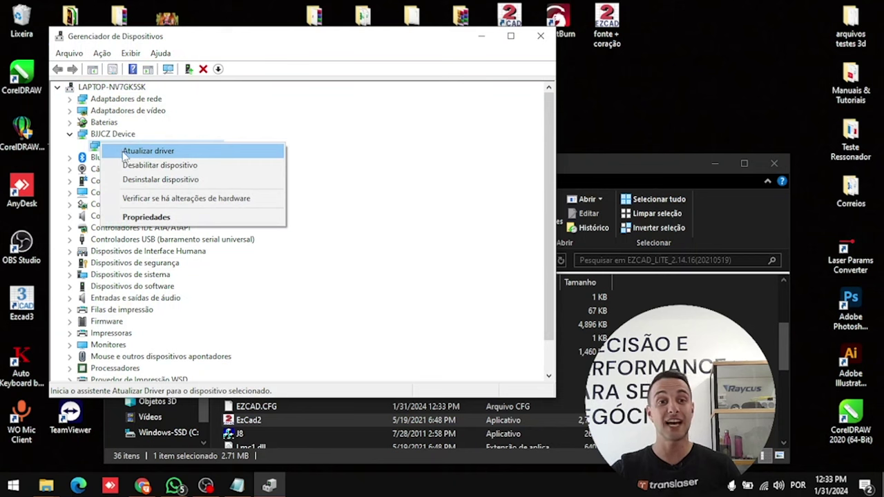
pyautogui.click(140, 180)
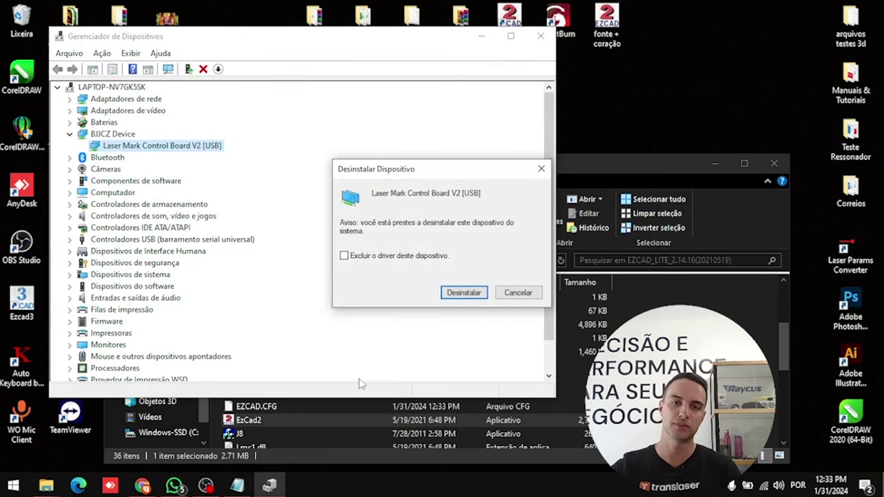
pyautogui.click(464, 292)
pyautogui.click(130, 53)
pyautogui.click(348, 80)
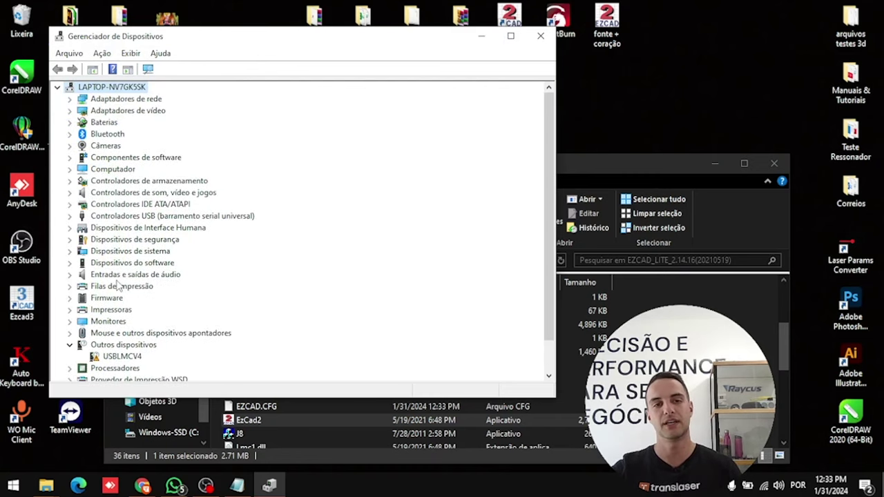
# Reinstall the USBLMCV4 driver manually from the already entered 64-bit AMD_LmcV2u path, and close the wizard, Gerenciador de Dispositivos and the EzCad folder.
pyautogui.click(122, 357)
pyautogui.rightClick(122, 358)
pyautogui.click(181, 368)
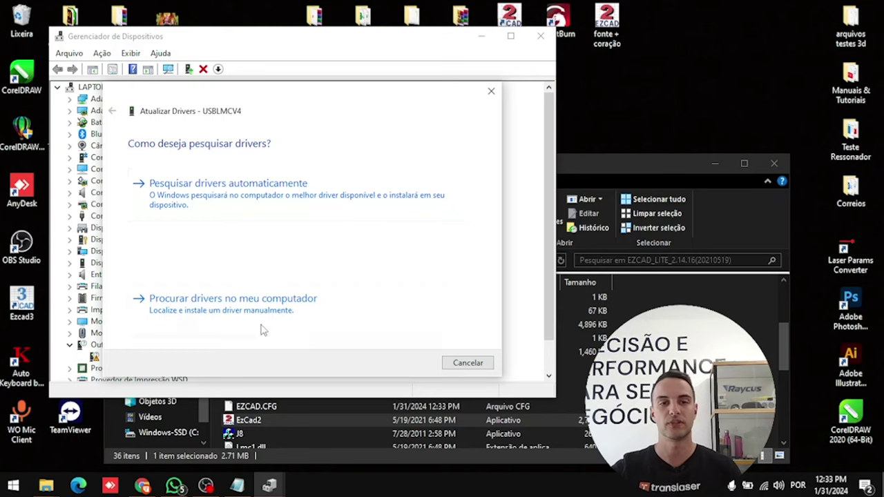
pyautogui.click(248, 306)
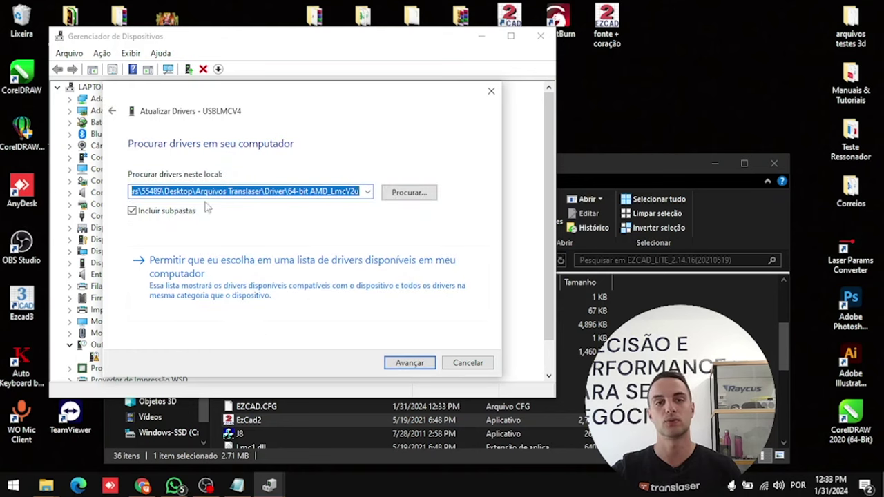
pyautogui.click(409, 362)
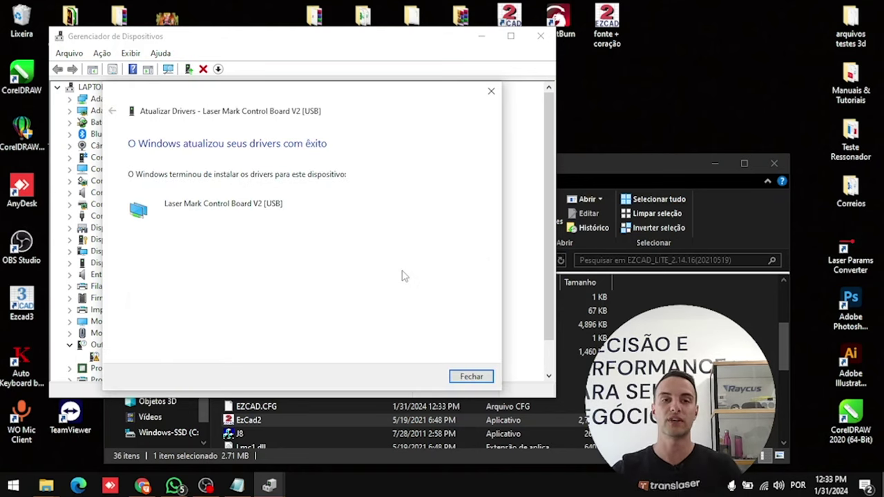
pyautogui.click(477, 373)
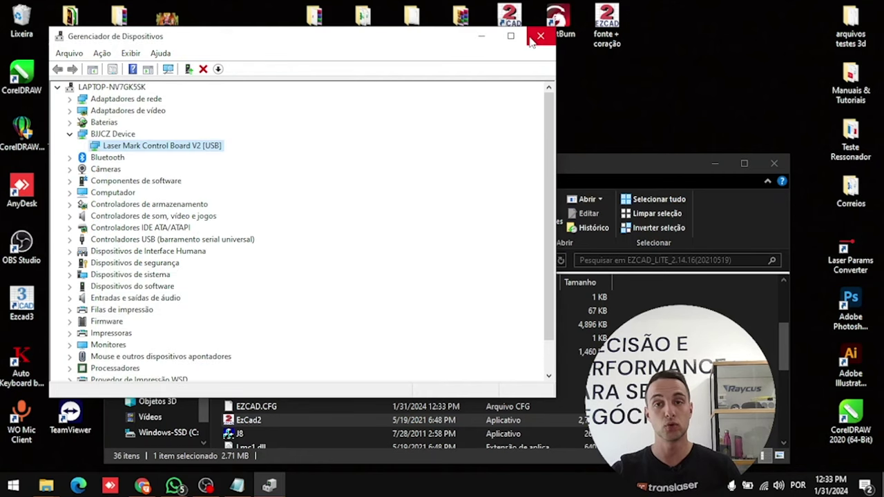
pyautogui.click(539, 36)
pyautogui.click(775, 164)
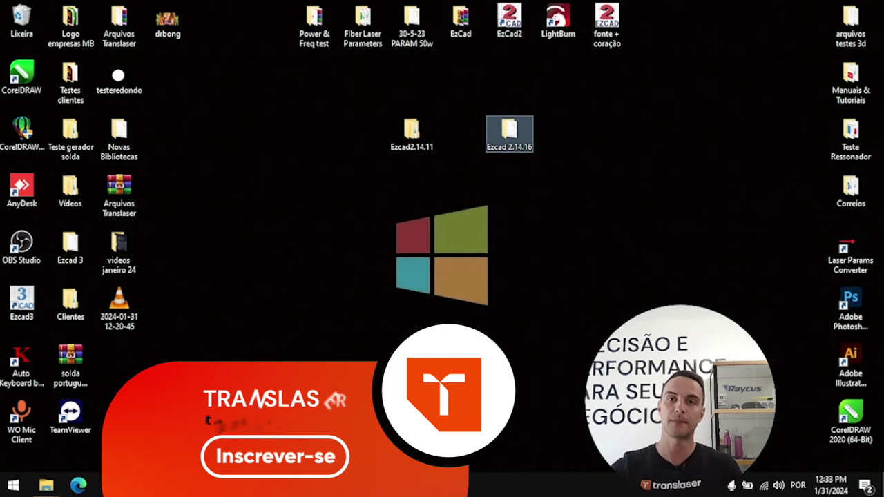
pyautogui.click(572, 14)
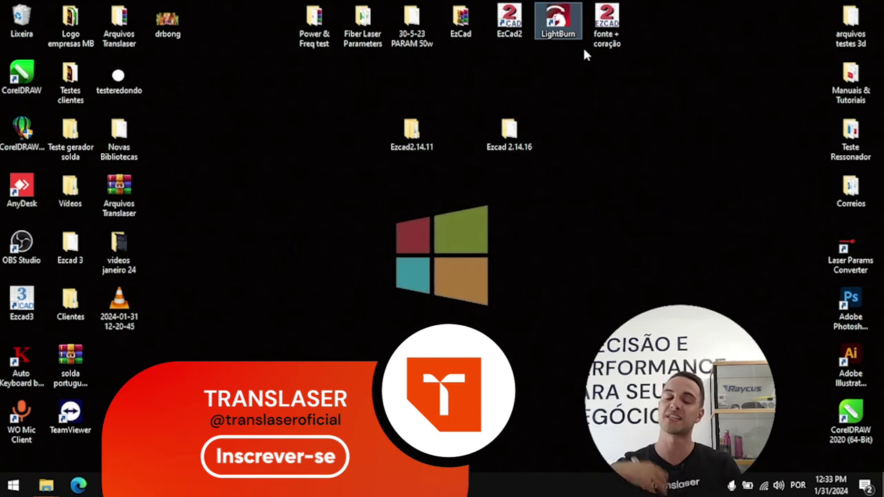